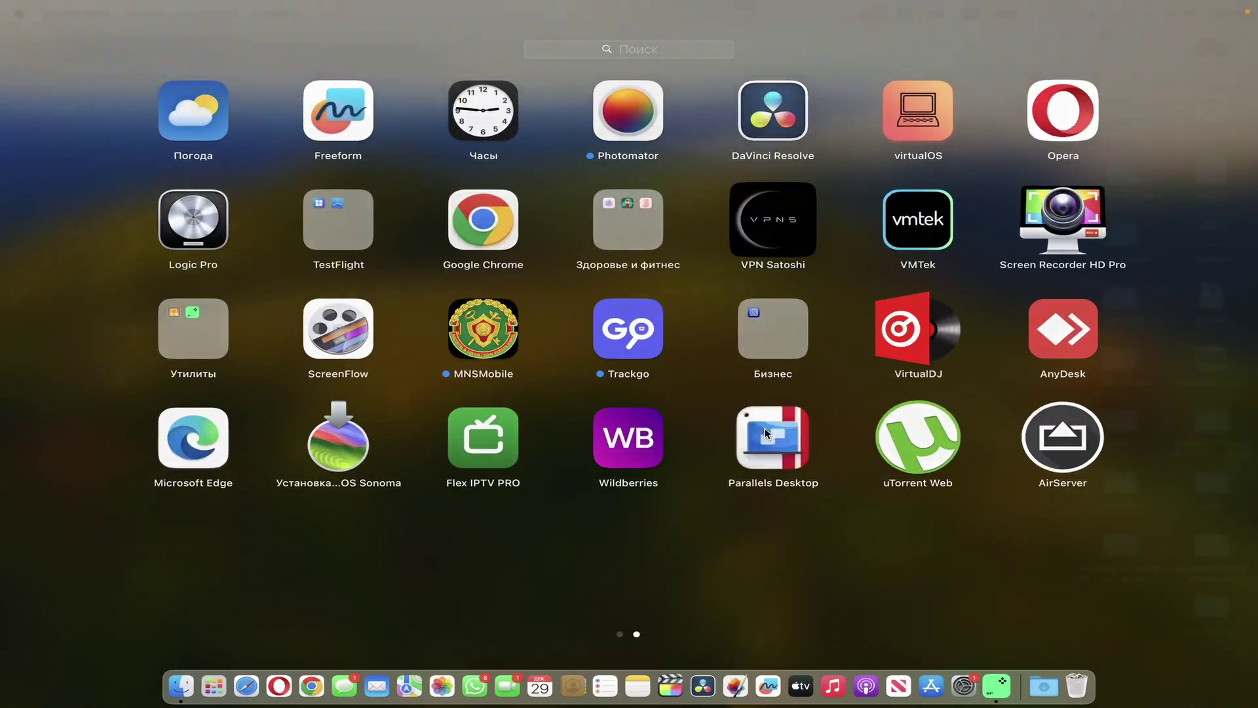
- Launch Parallels Desktop, close the Windows 11 window and show About Parallels Desktop (version 19.2.0)
click(766, 432)
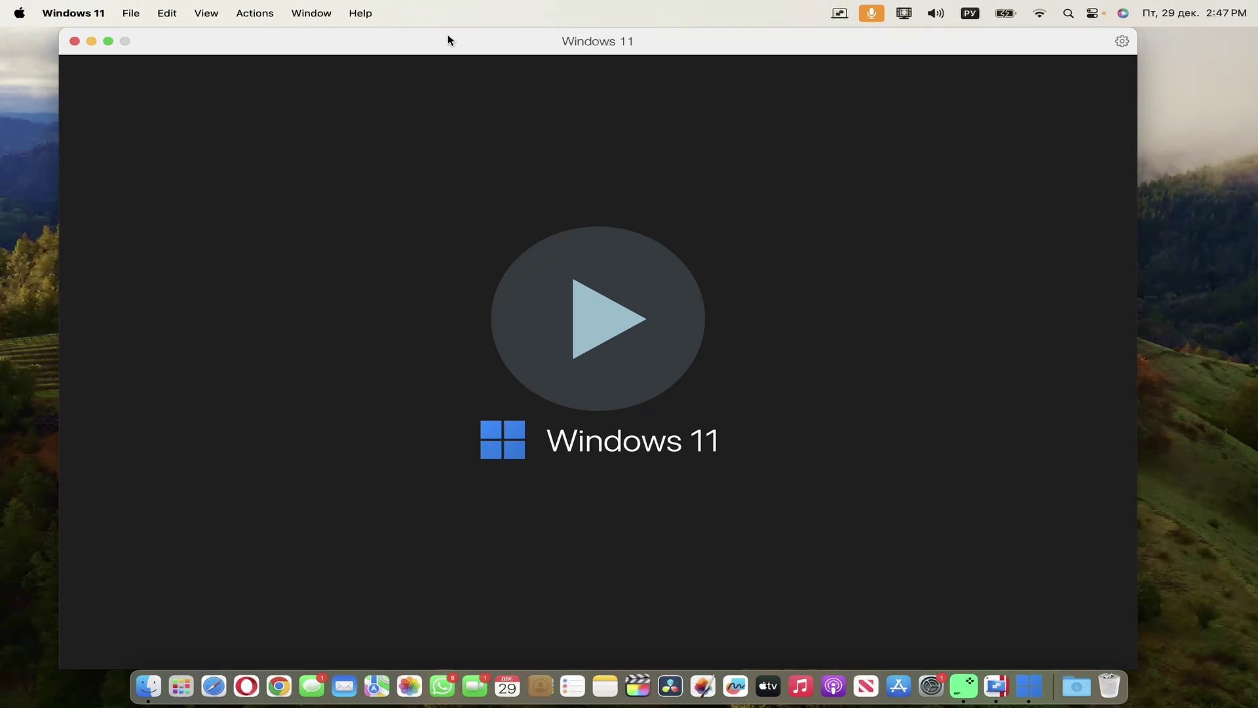
key(super+w)
click(840, 13)
click(880, 144)
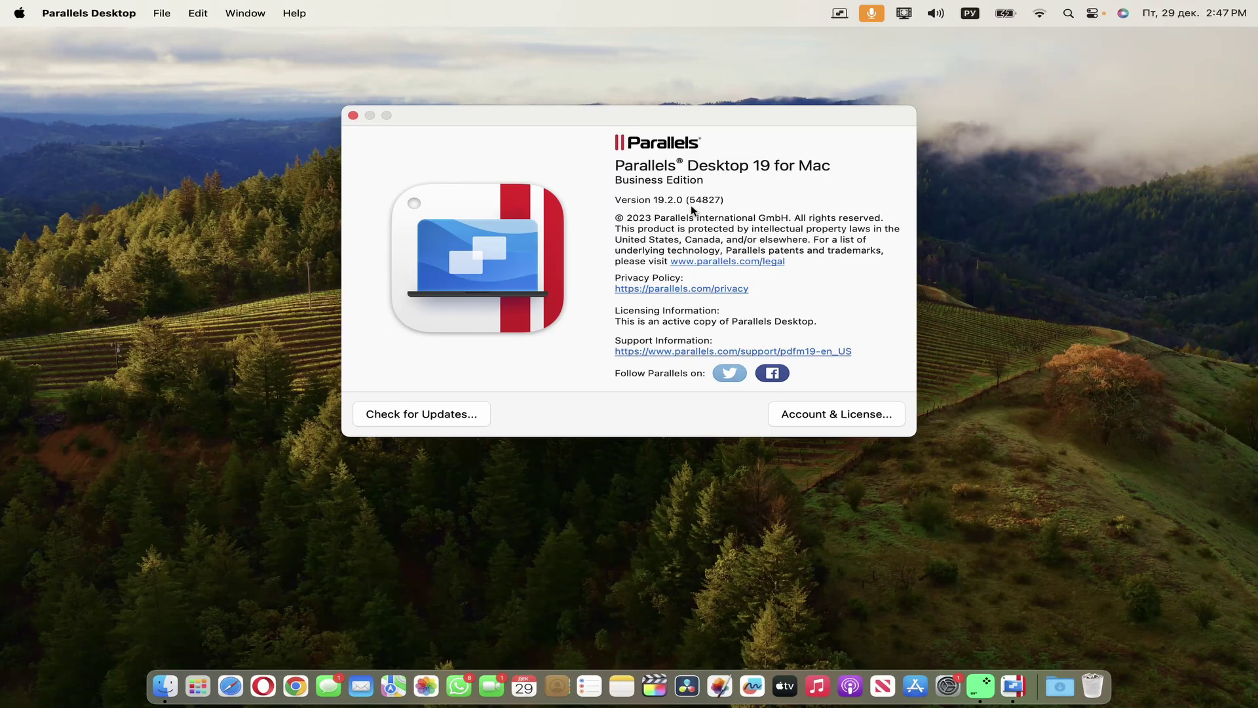
- Find the VPN app through the launcher search and turn on the VPN connection
key(F4)
text(мз)
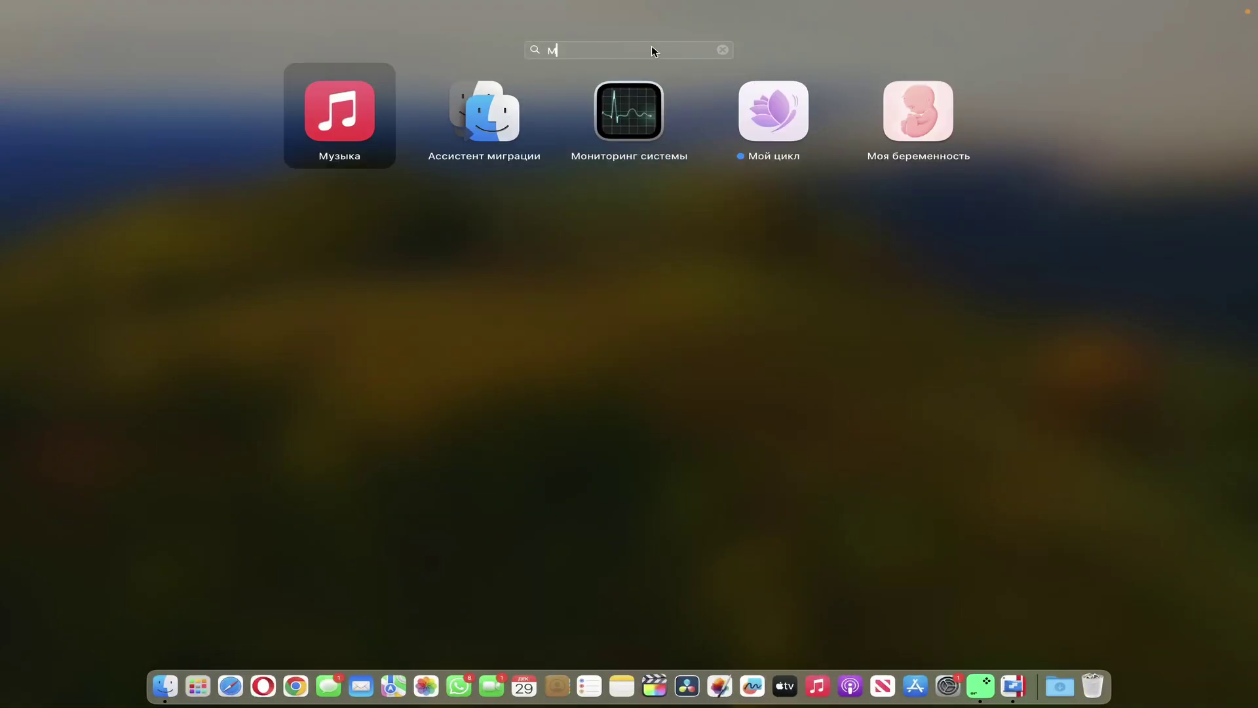
key(BackSpace)
key(BackSpace)
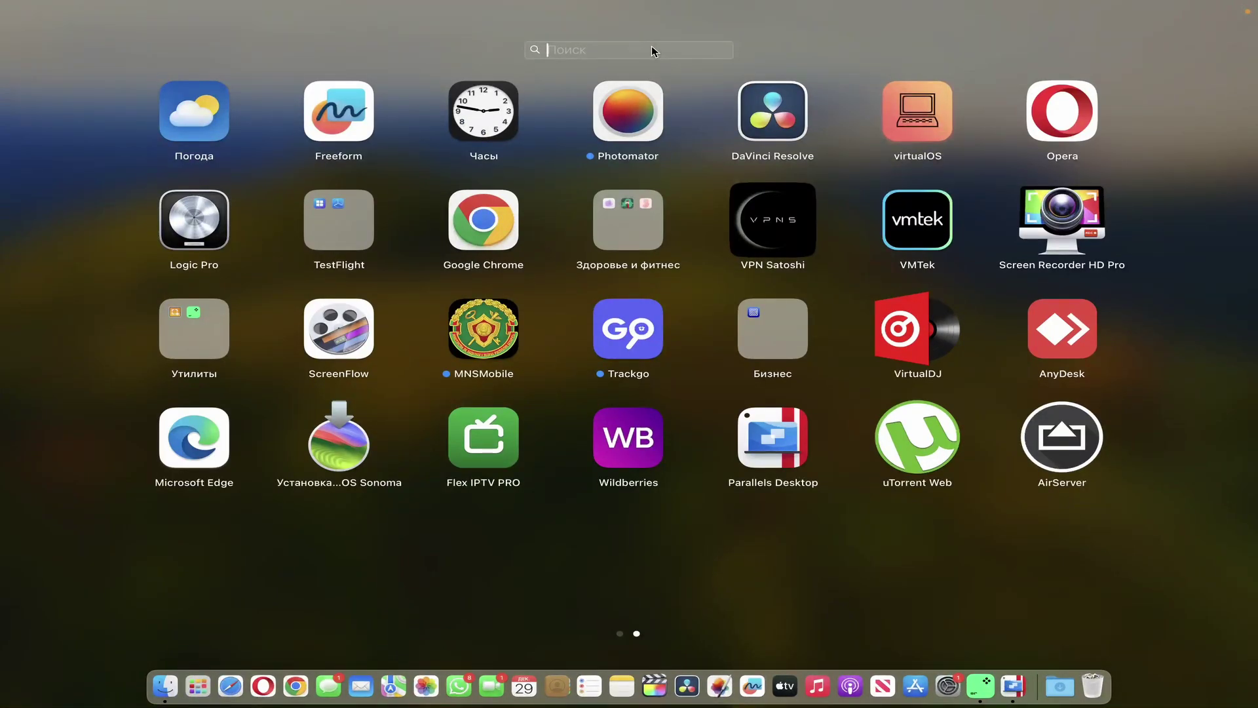
text(за)
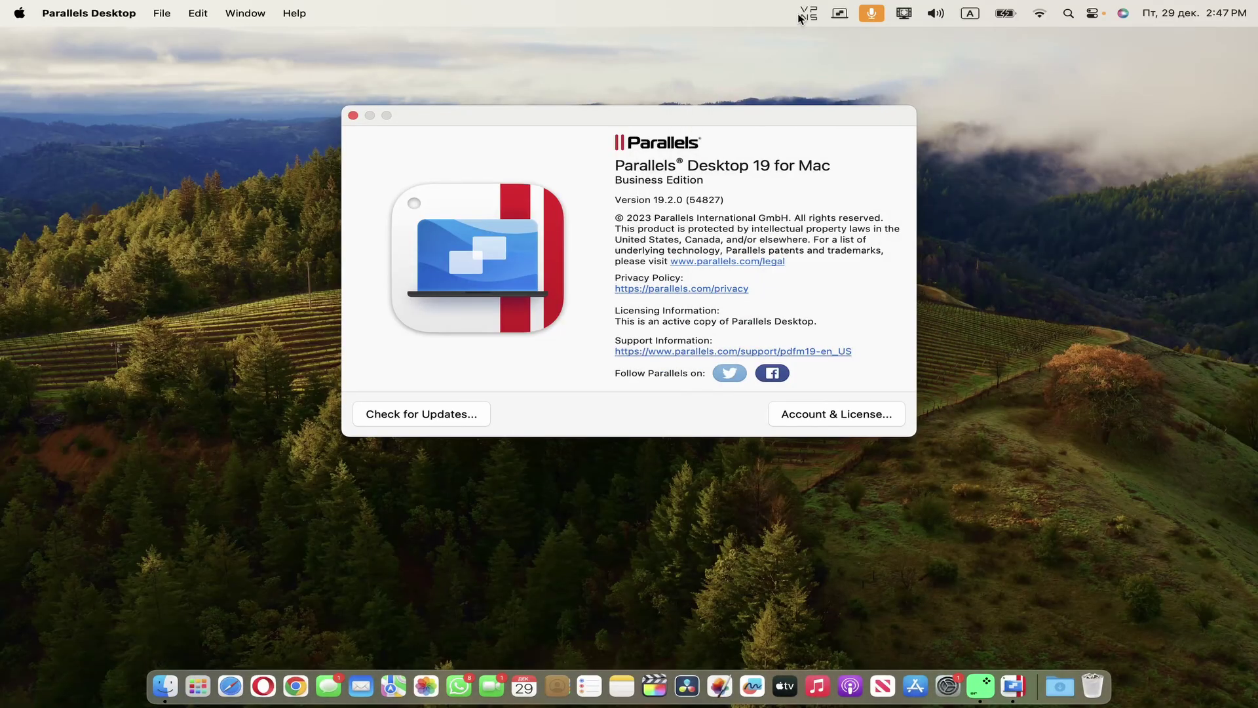
click(798, 18)
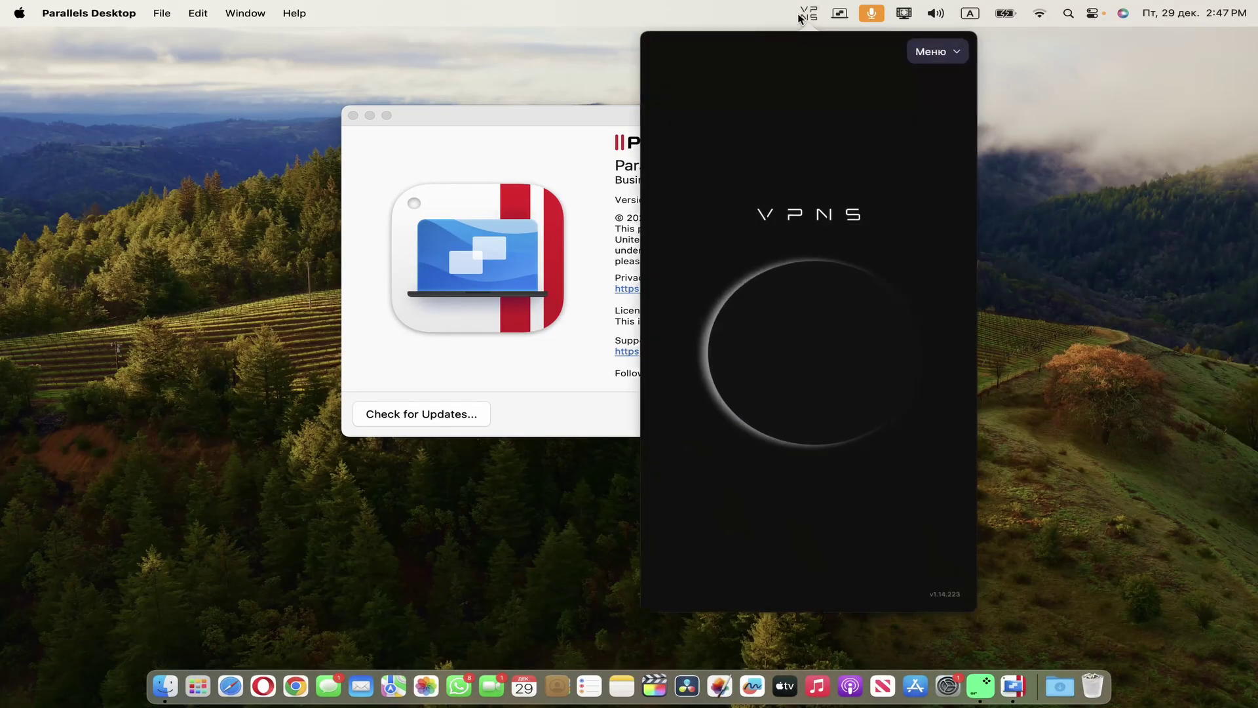
click(550, 399)
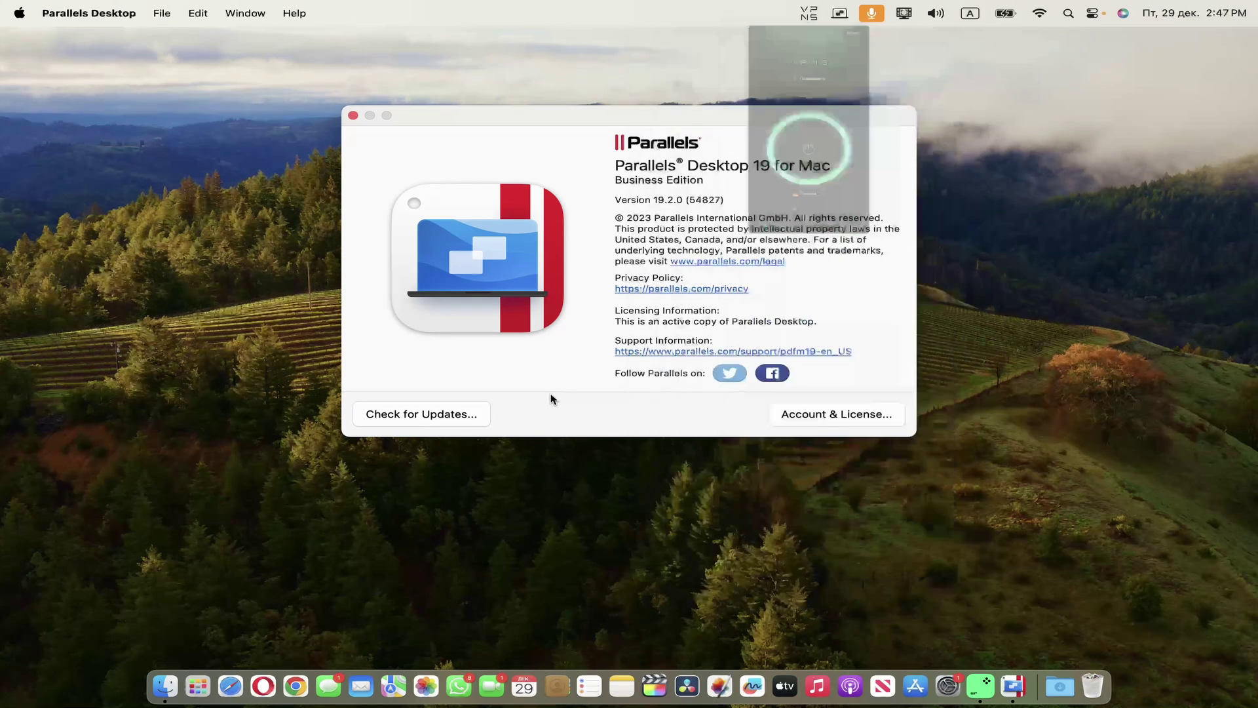
- Check for updates and download the 303.8 MB Parallels Desktop 19.2.1 update
click(434, 413)
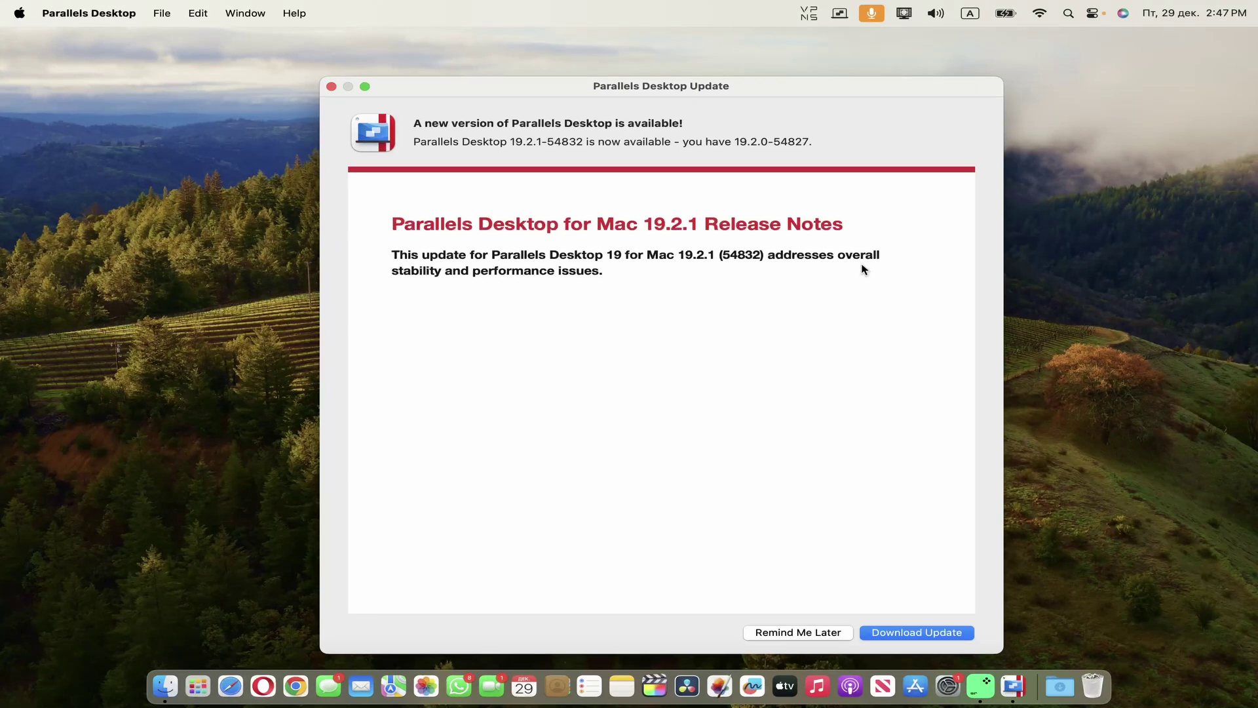
click(909, 630)
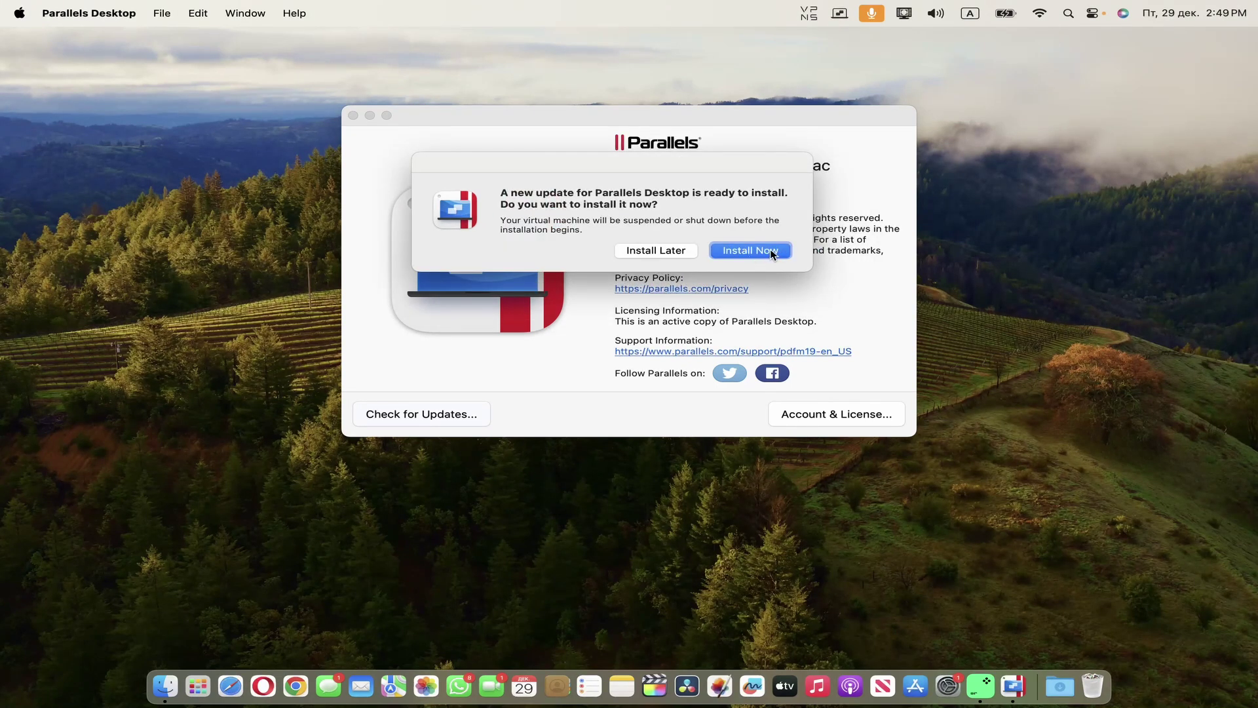
- Install the downloaded update now and disconnect the VPN
click(771, 252)
click(844, 13)
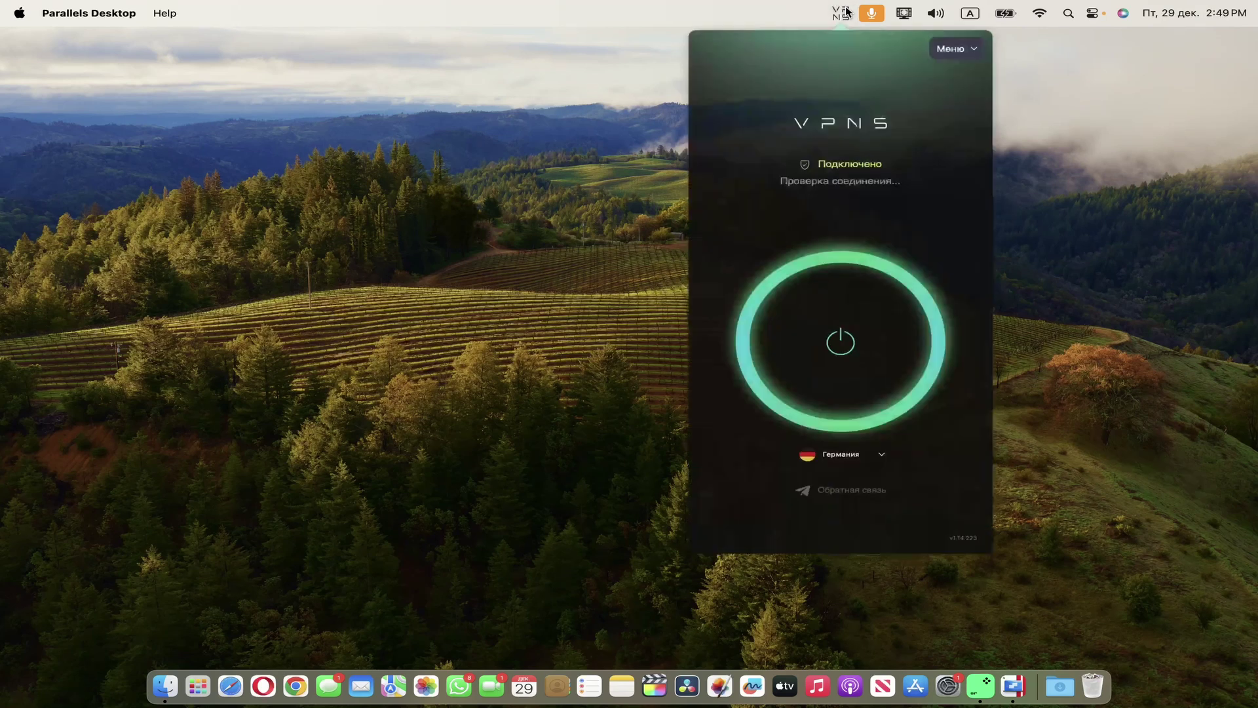
click(845, 344)
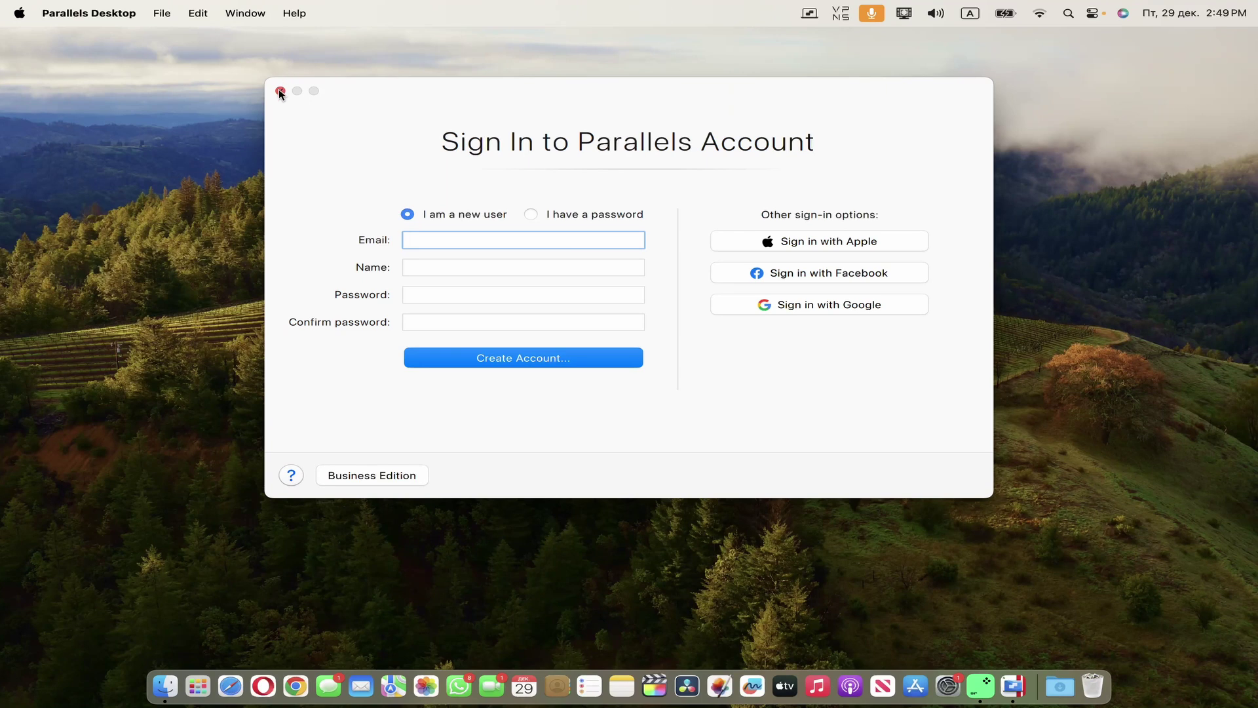
- Dismiss the Parallels sign-in window and quit the Windows 11 app
click(280, 91)
click(98, 13)
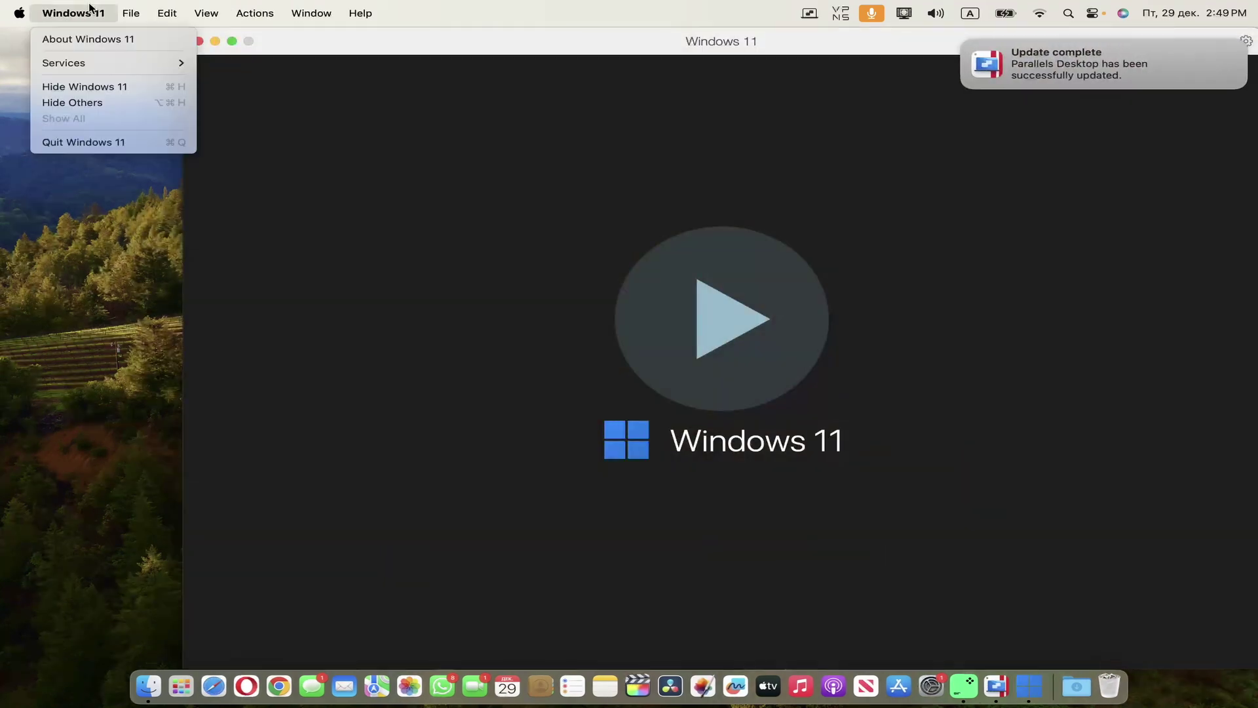
click(86, 148)
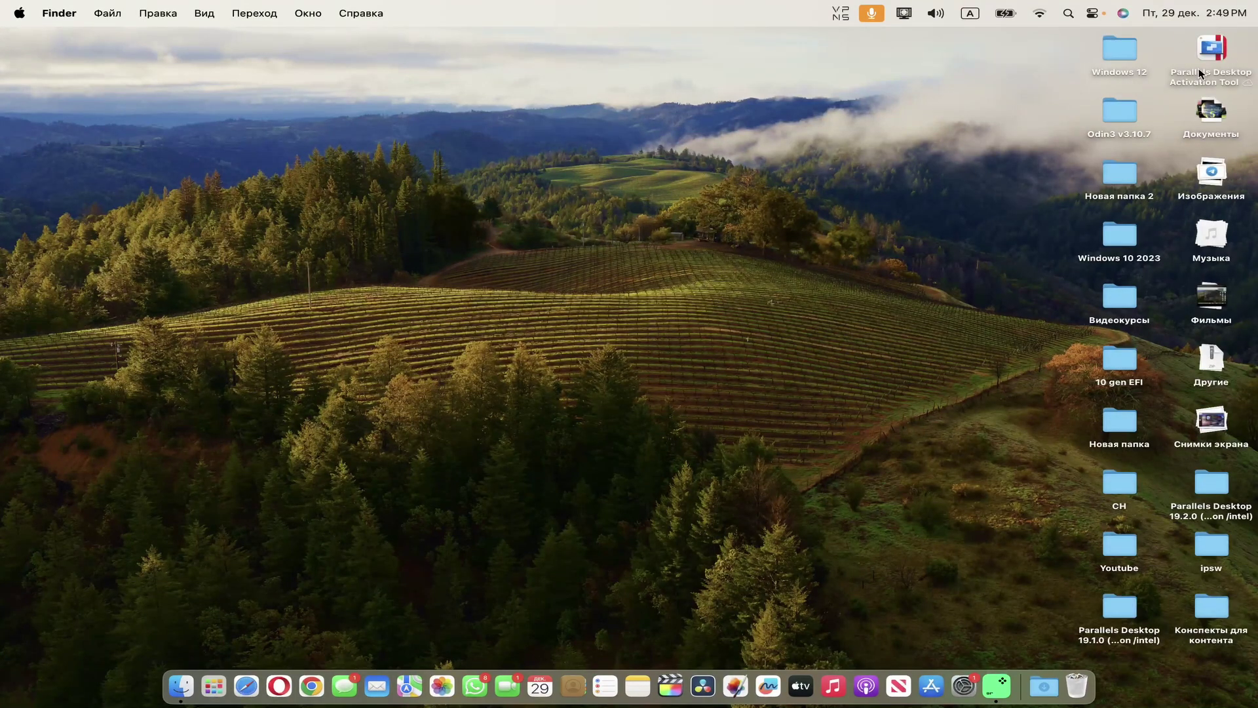
right_click(1201, 74)
click(1195, 84)
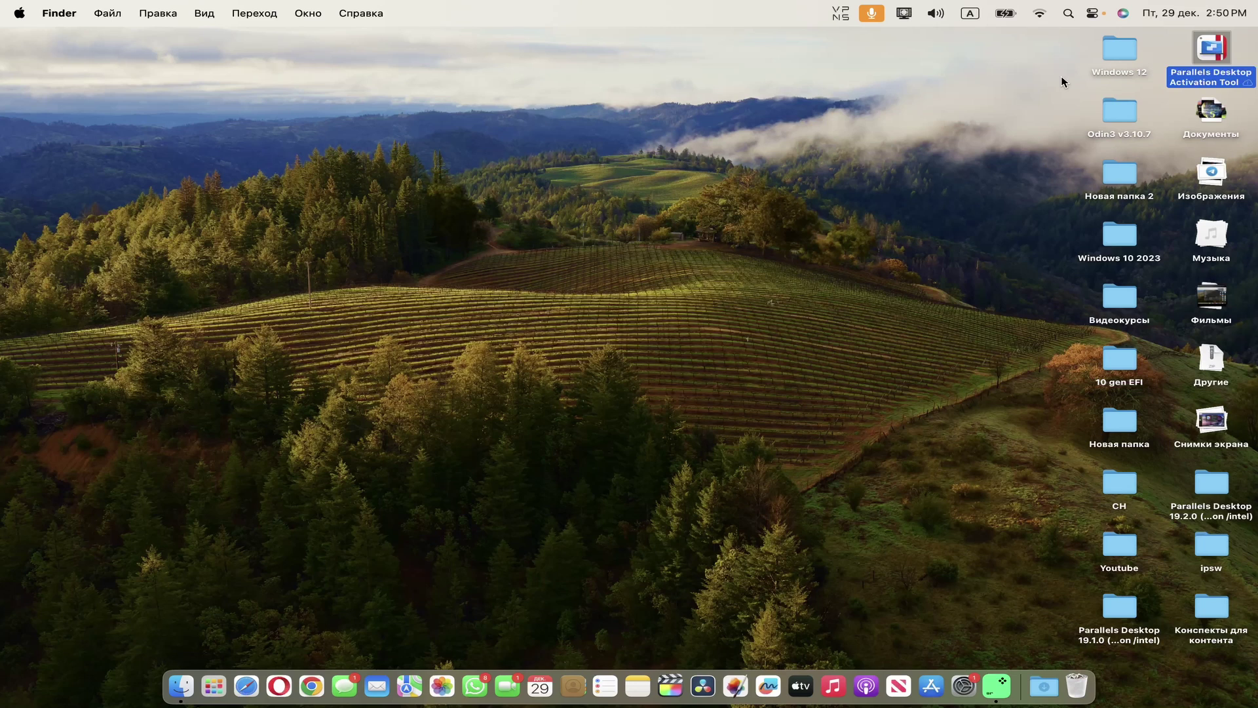
key(super+r)
- Open the Parallels Desktop Activation Tool and install the patch, entering the administrator password
right_click(1188, 78)
click(1075, 85)
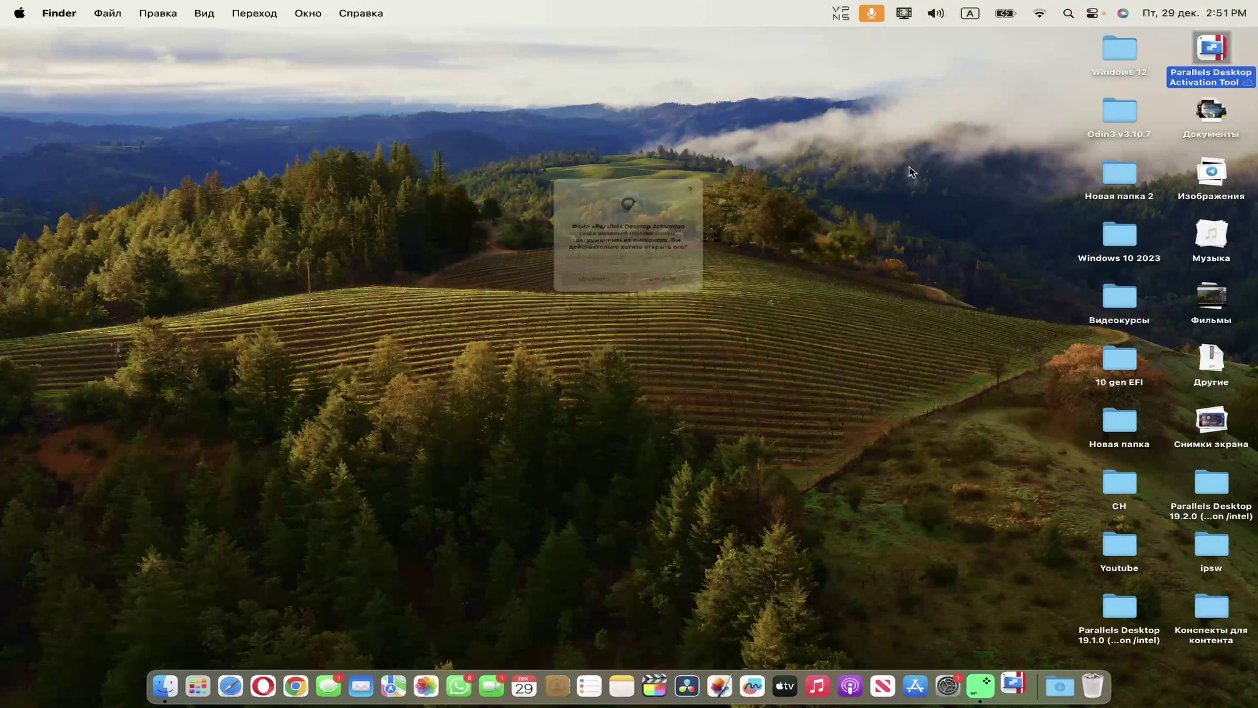
drag(516, 246, 671, 246)
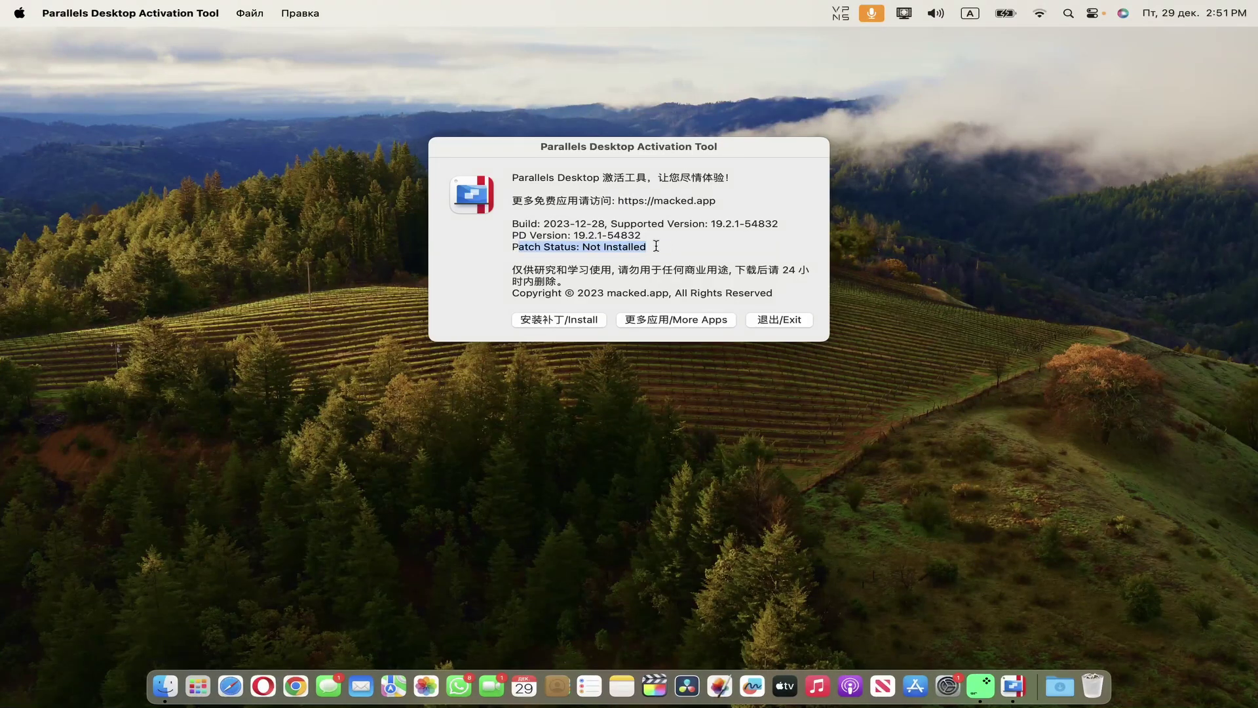
click(630, 247)
click(563, 321)
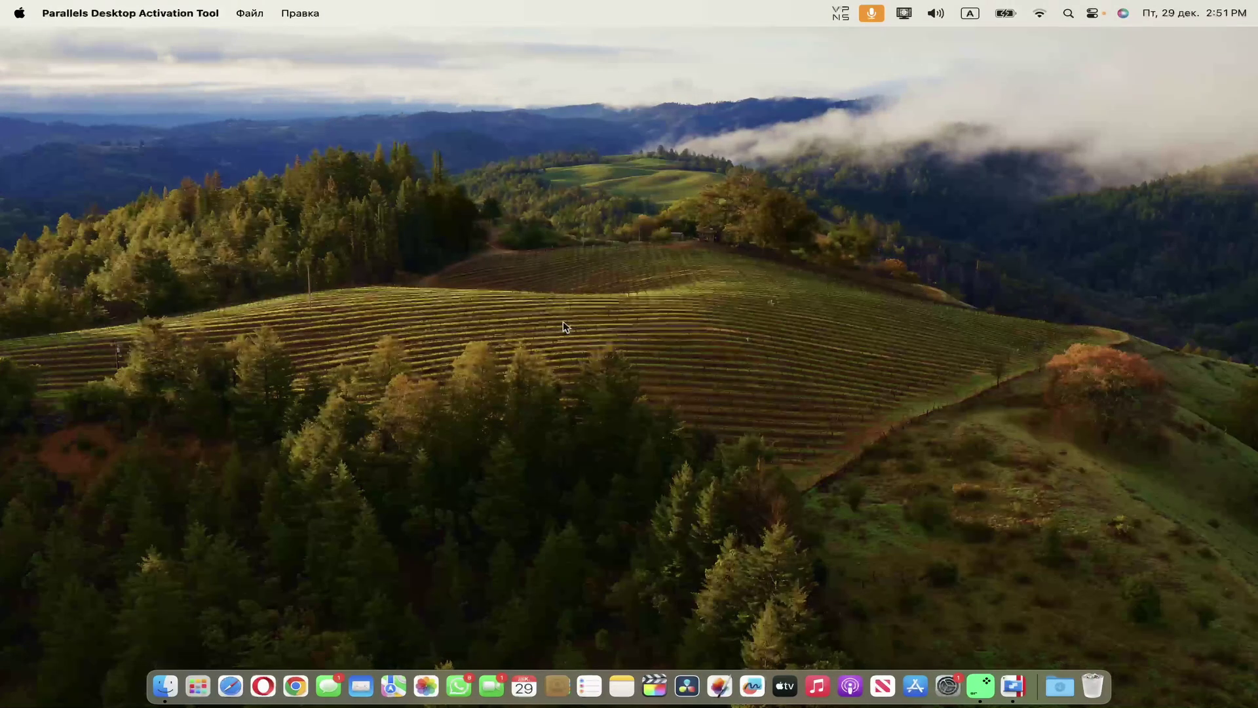
text(••)
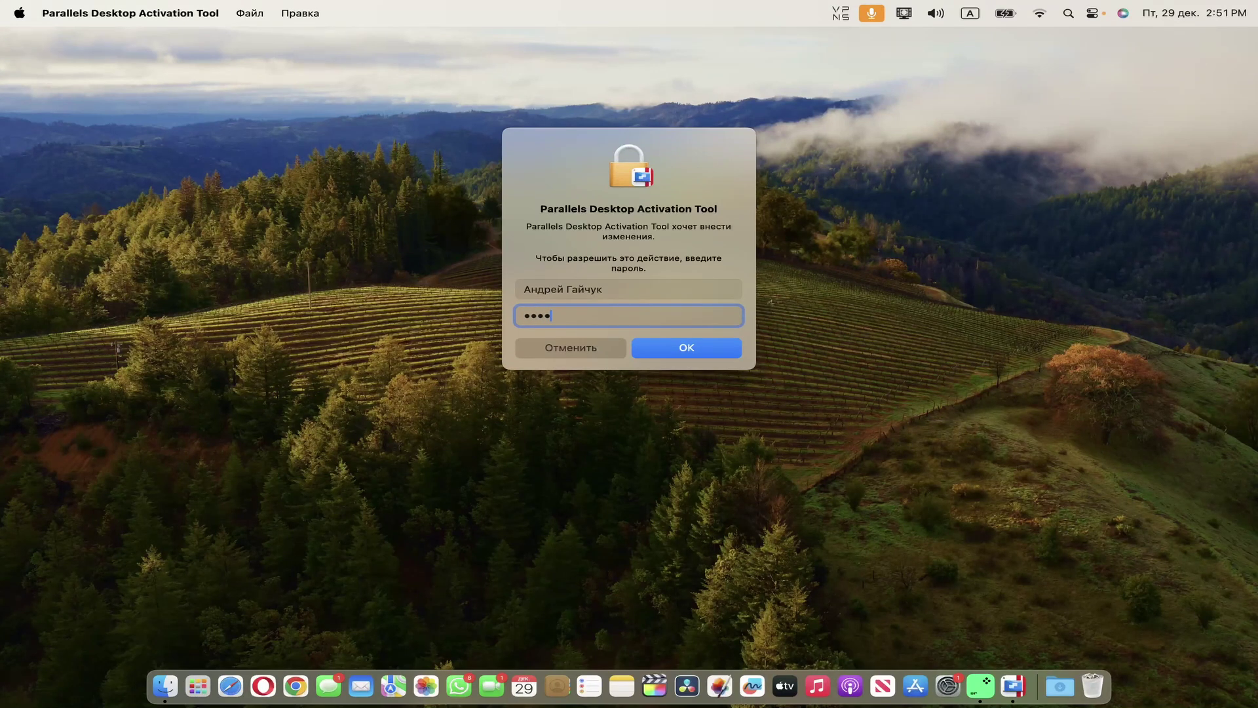
text(••••)
key(Return)
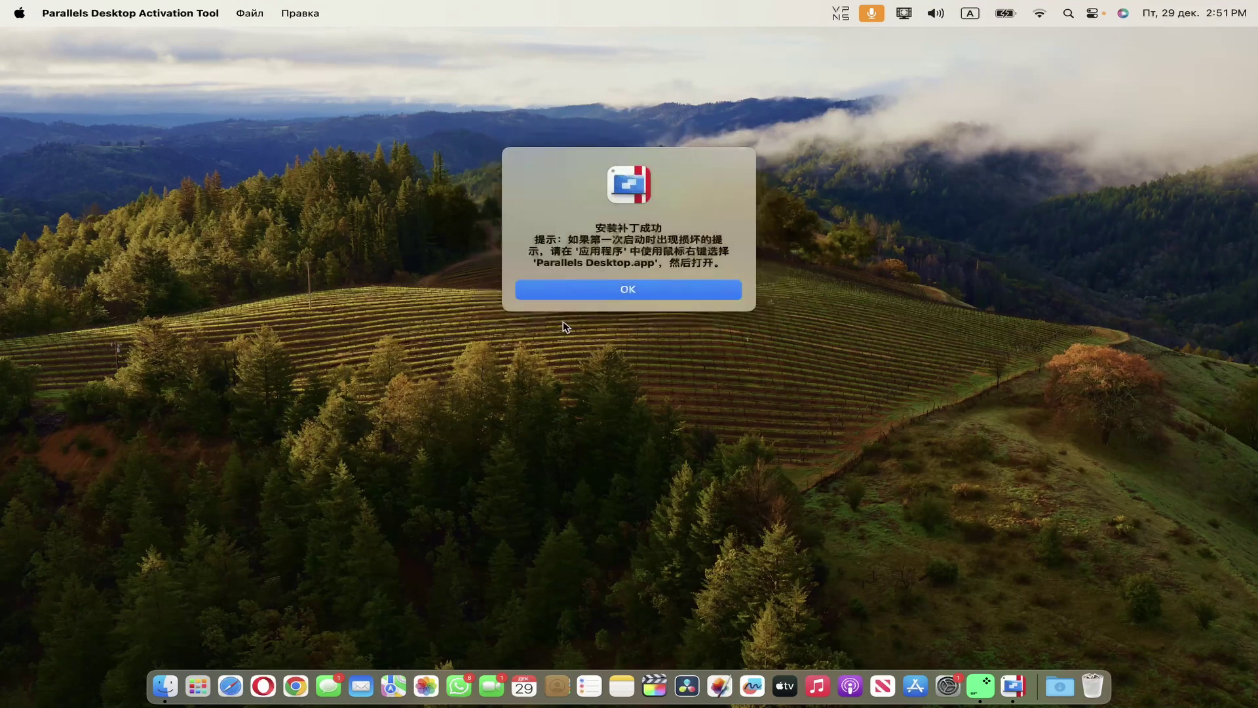
- Dismiss the patch-installed message, note the Installed status, and quit the Activation Tool
click(649, 291)
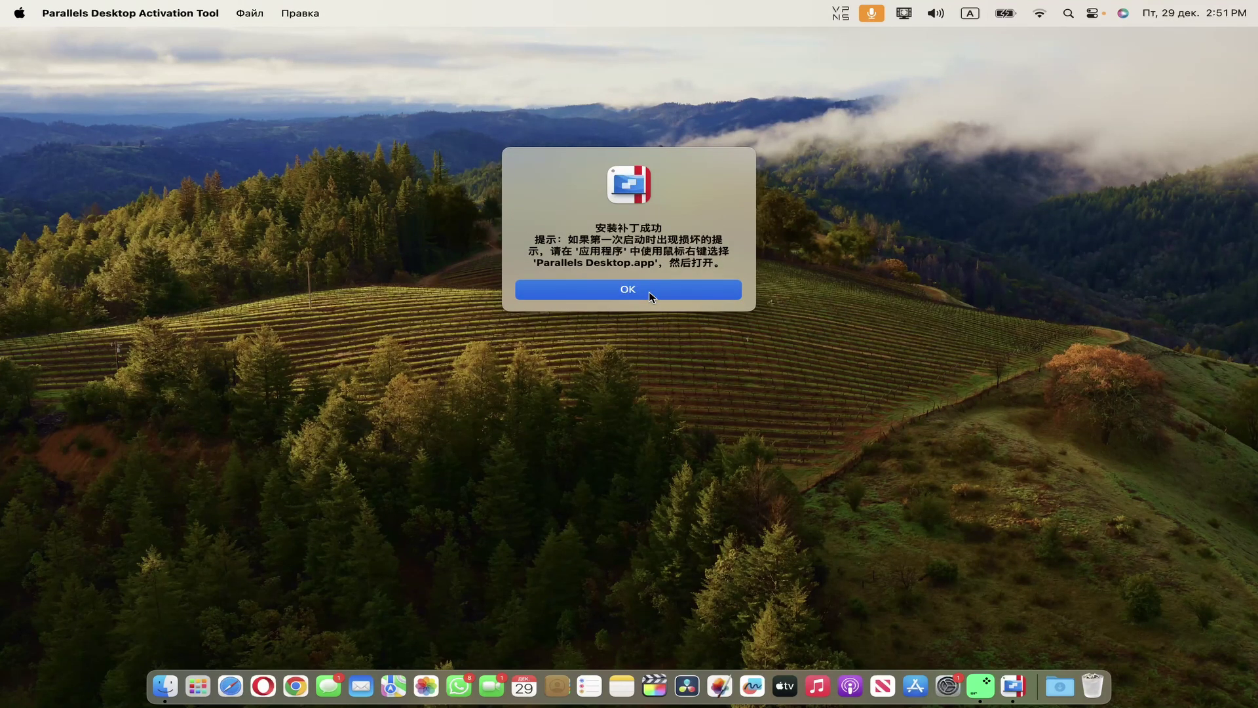
drag(507, 246, 619, 248)
key(super+q)
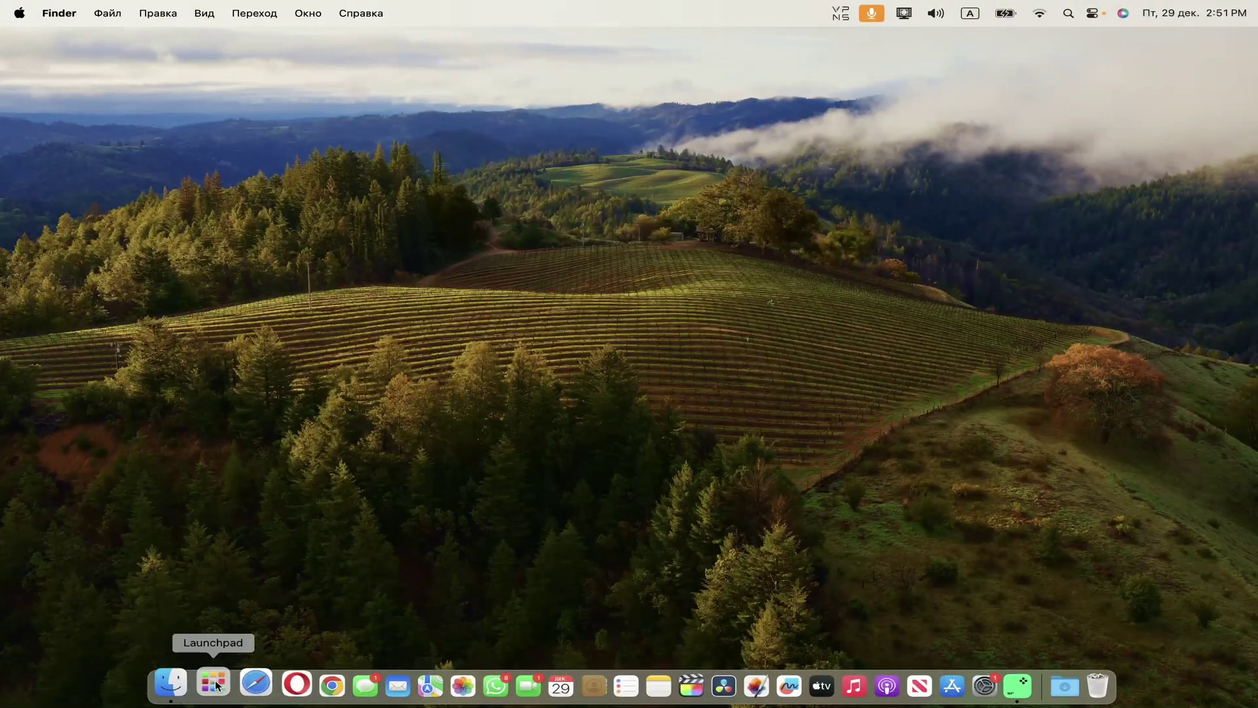
- Launch Parallels Desktop from Launchpad, start the Windows 11 VM and enter the sign-in PIN
click(214, 685)
click(785, 441)
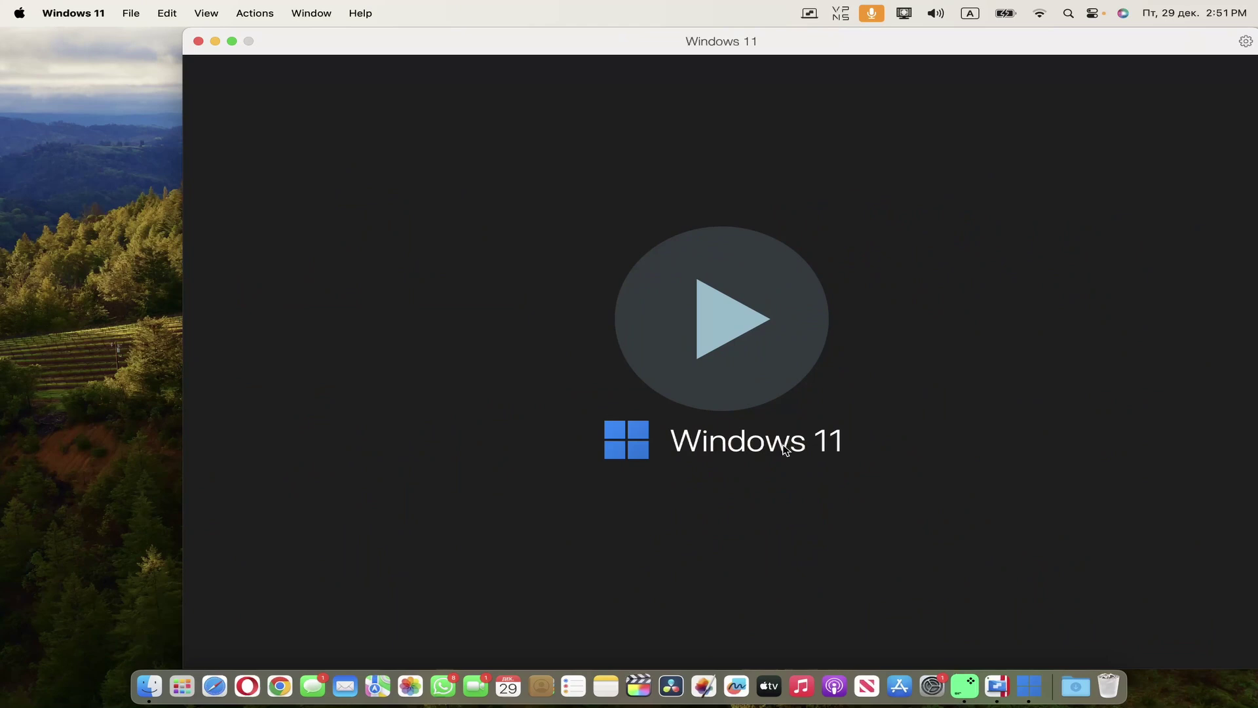
click(726, 350)
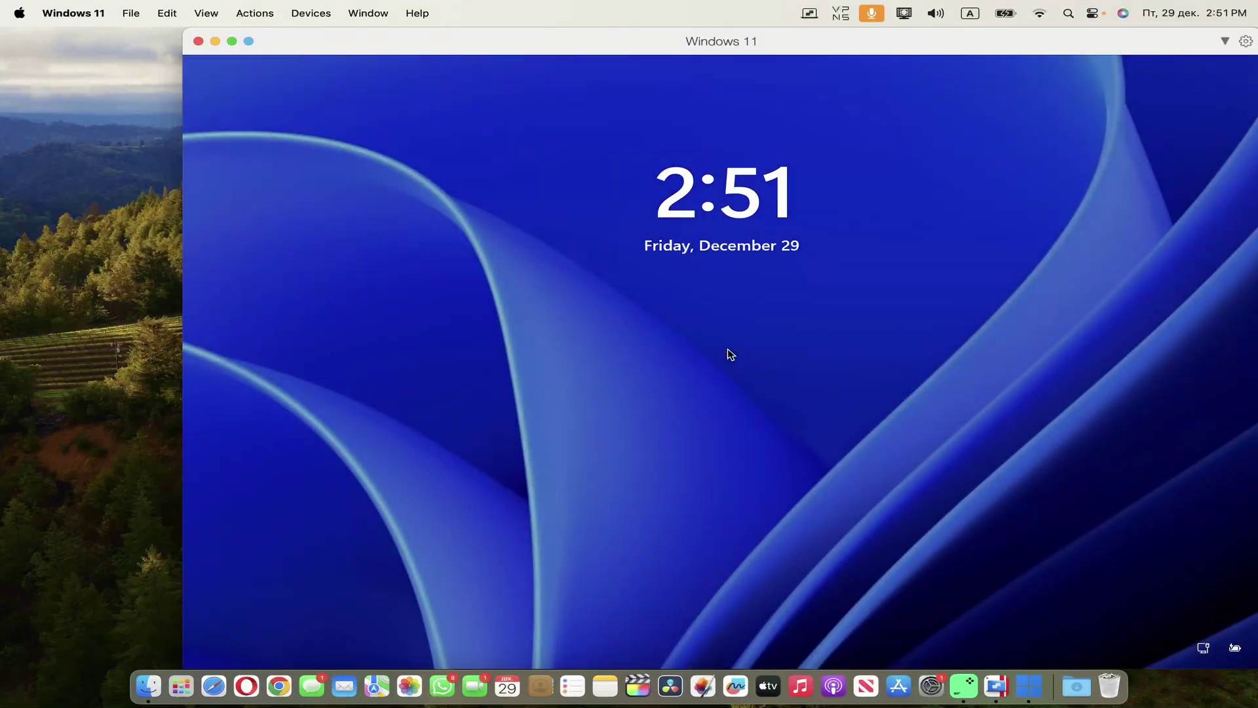
click(730, 354)
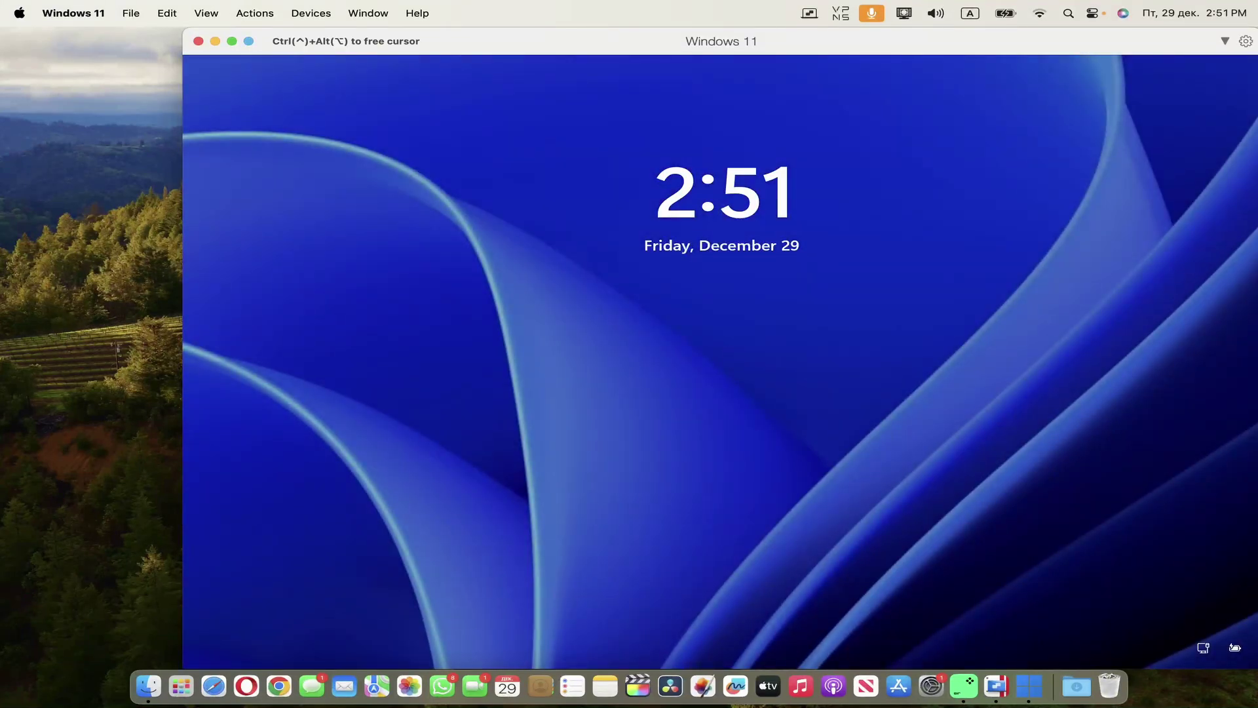
click(745, 446)
text(1)
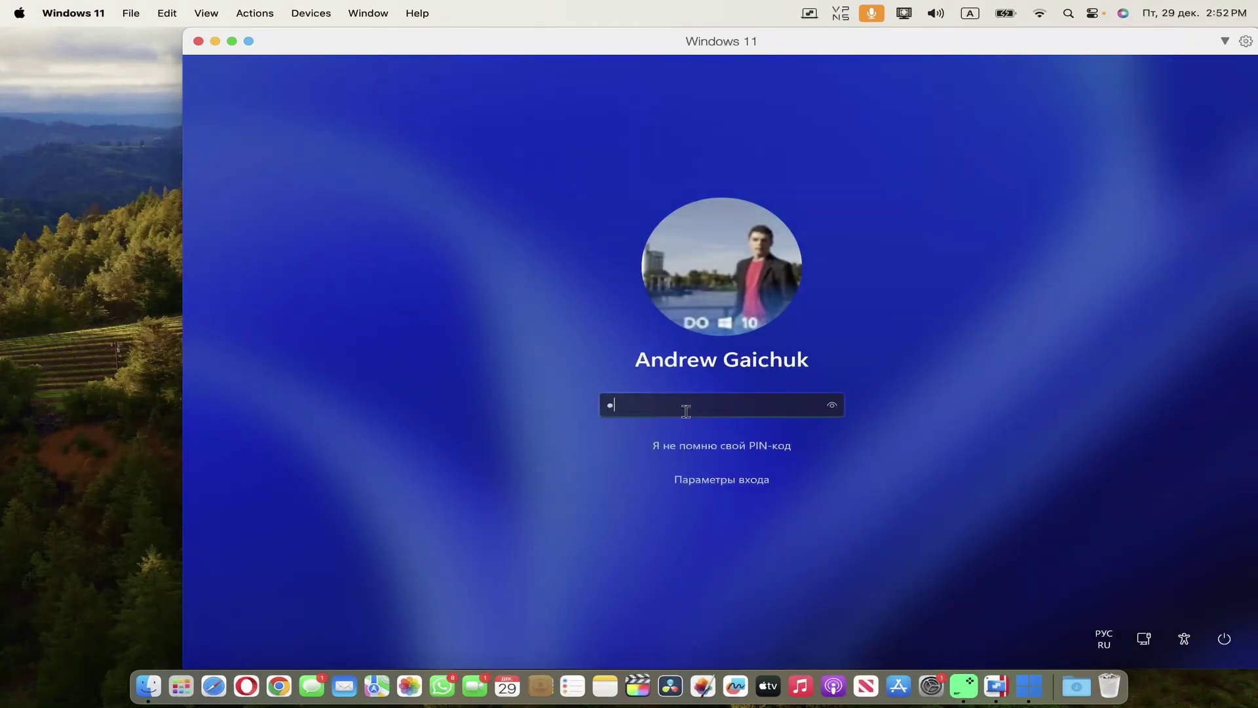
text(23456)
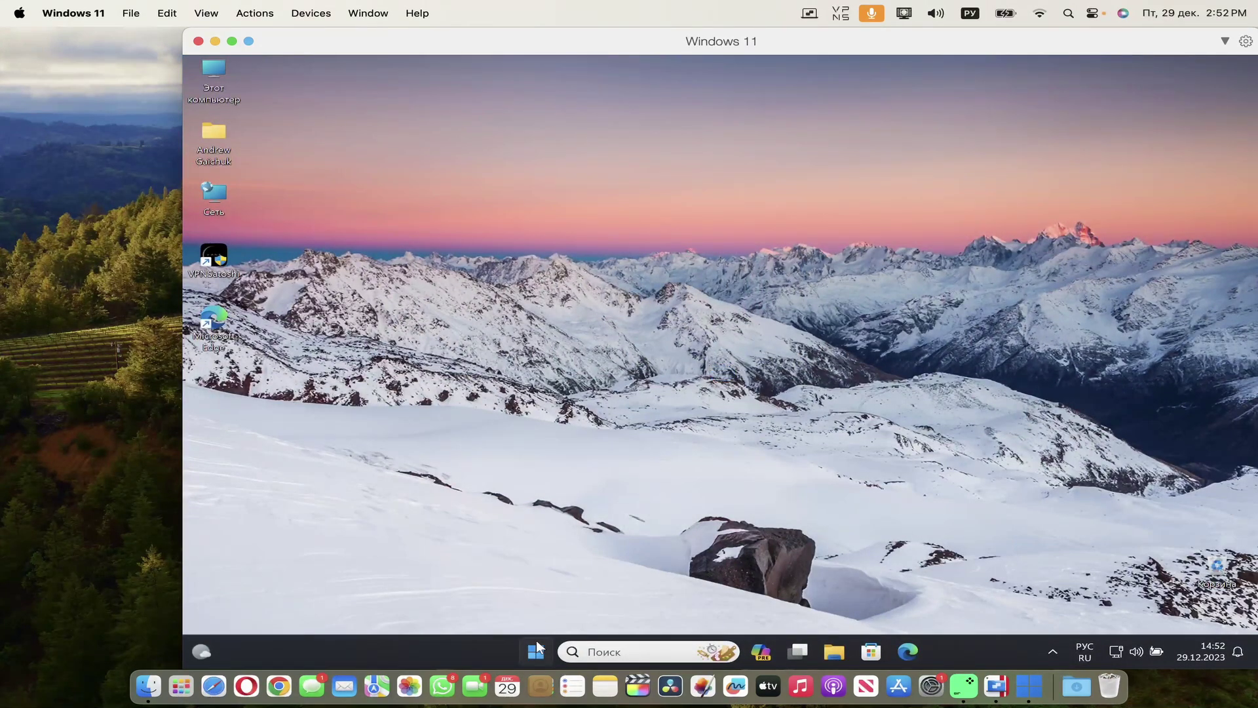
- Test the Windows Start menu repeatedly, then open and close the Settings app
click(536, 649)
click(536, 650)
click(536, 650)
click(536, 650)
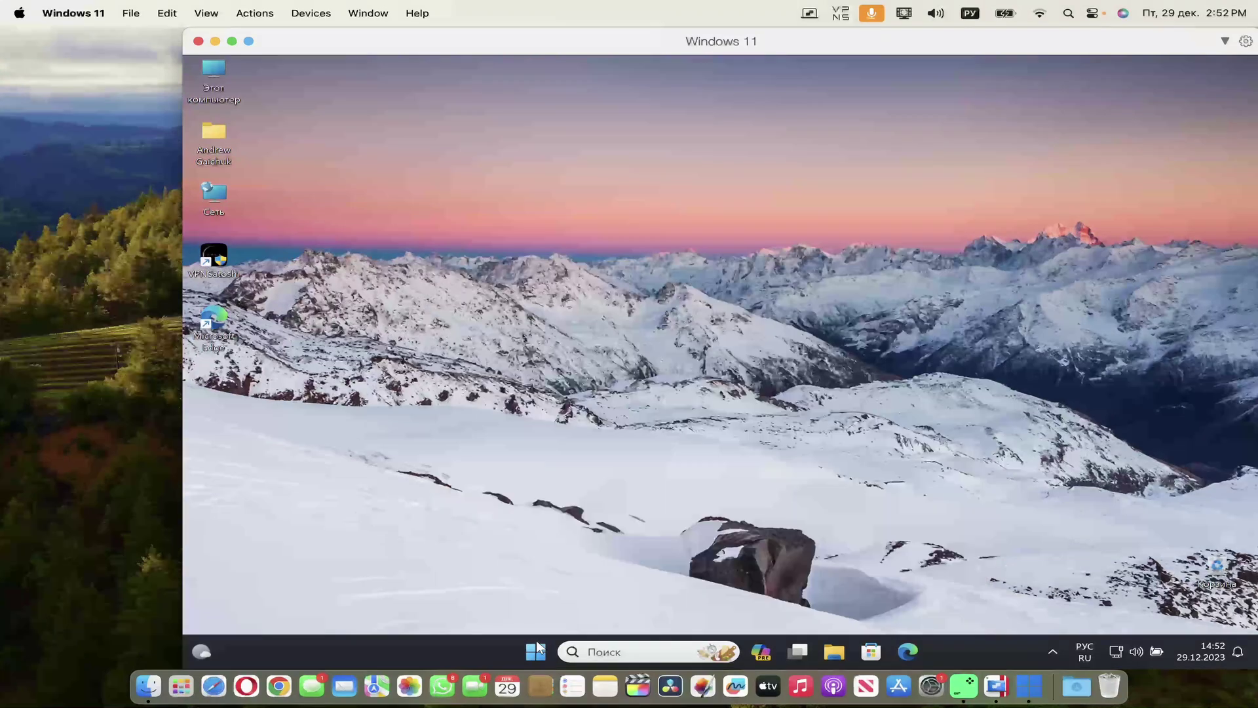
click(536, 650)
click(536, 652)
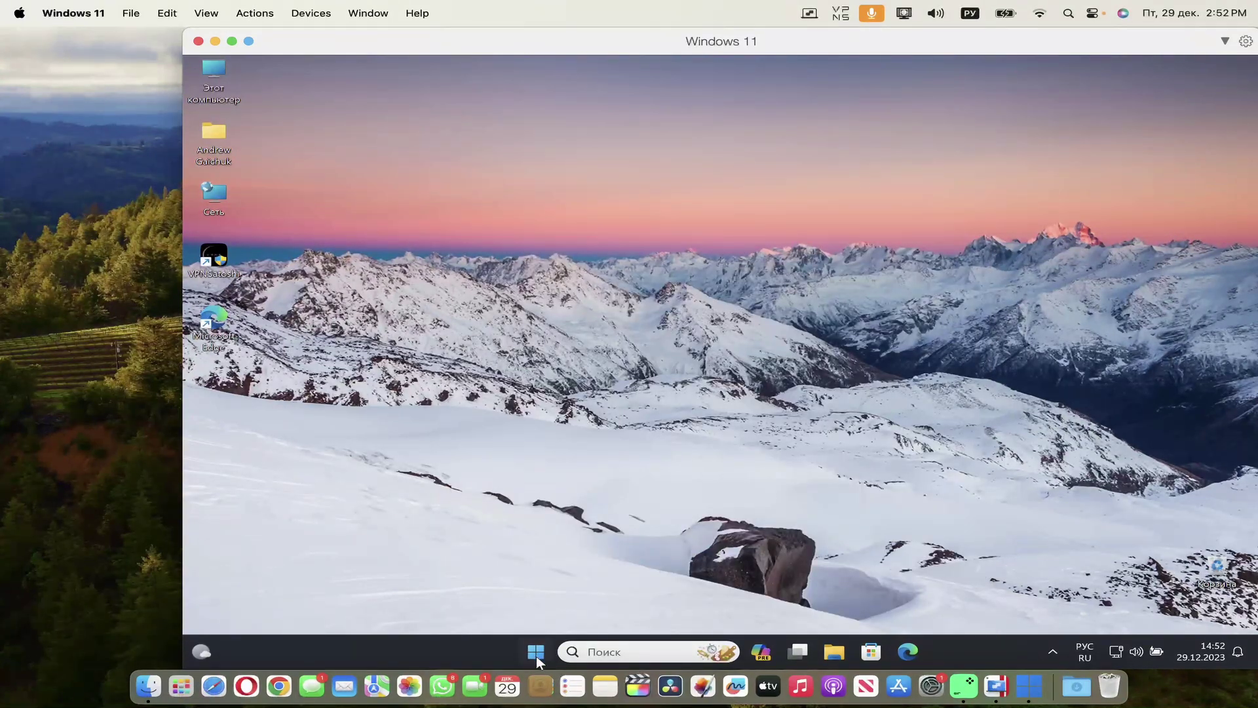
click(536, 655)
click(536, 656)
click(536, 655)
click(914, 246)
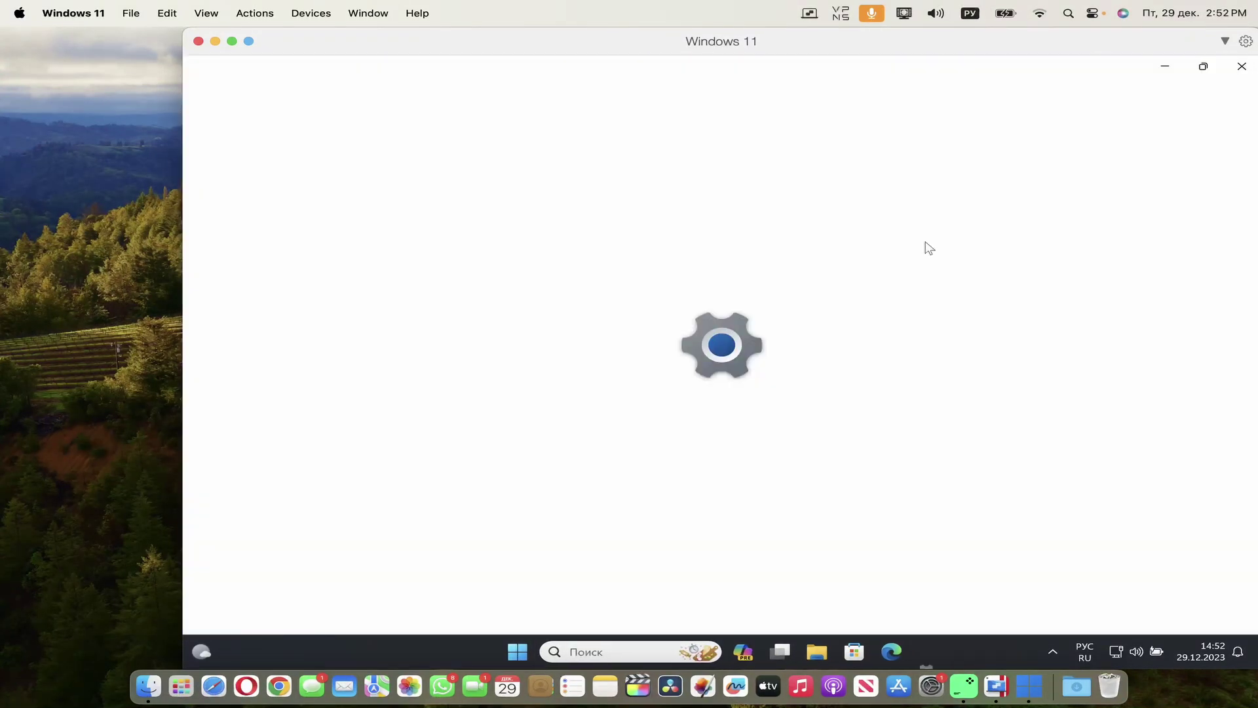
click(1242, 66)
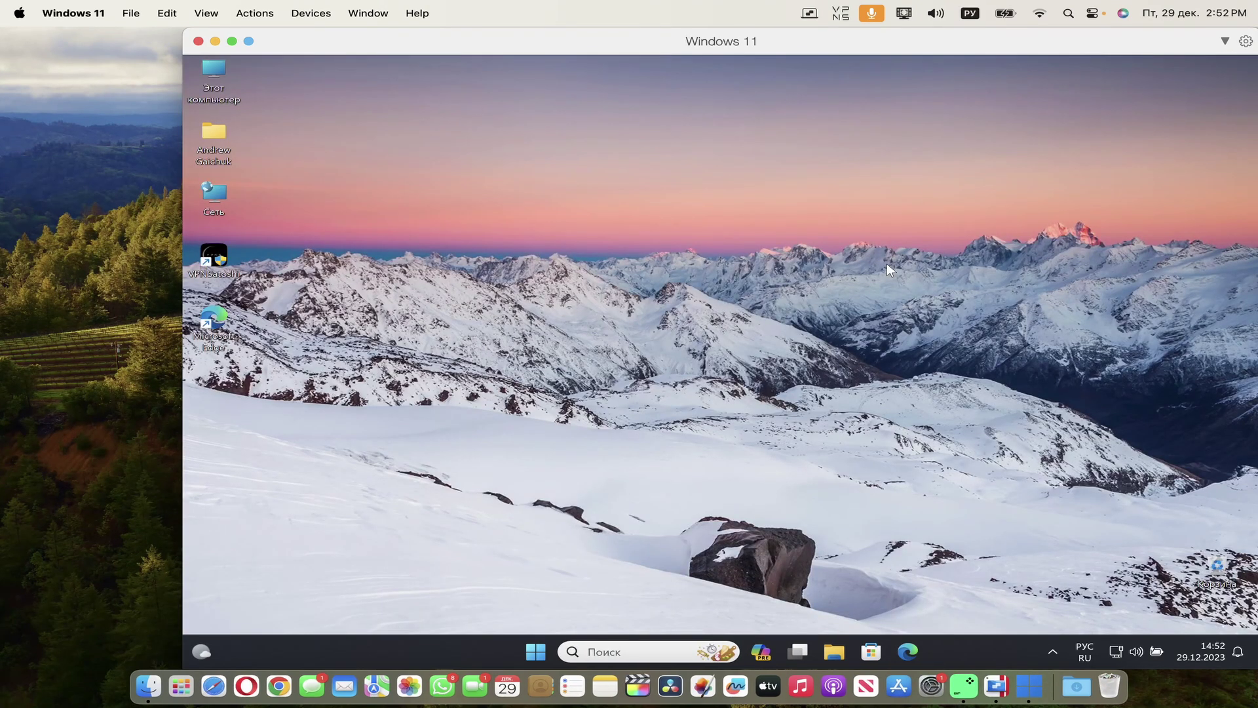
- Move the virtual machine window left and toggle the Start menu again
drag(720, 41, 623, 41)
click(435, 652)
click(435, 652)
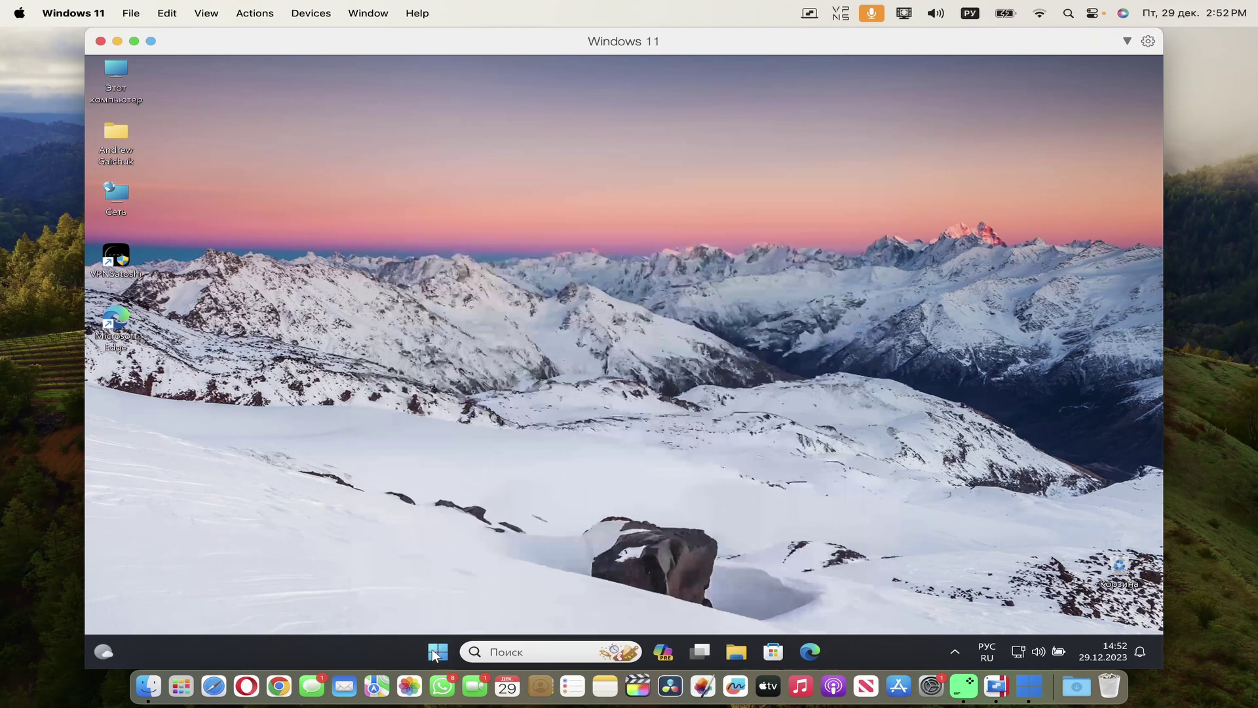
click(435, 652)
click(435, 651)
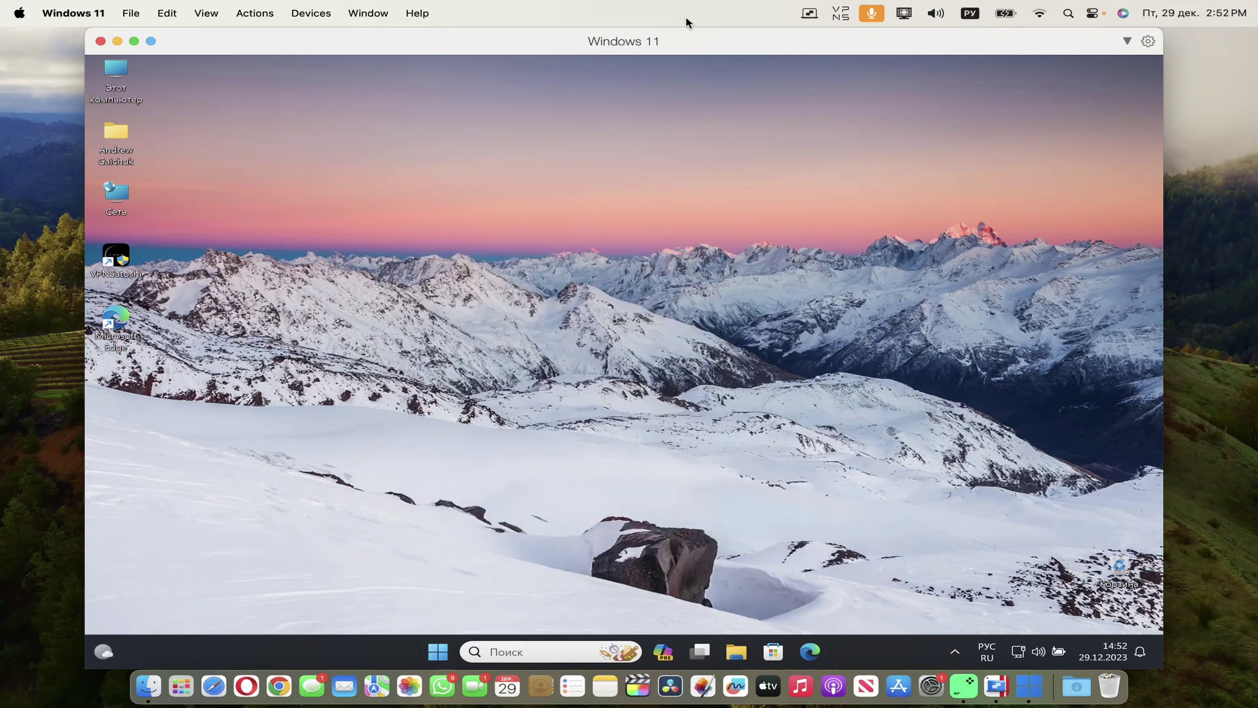
- Show About Parallels Desktop (19.2.1 Business Edition) and move the Mac info window aside
click(810, 12)
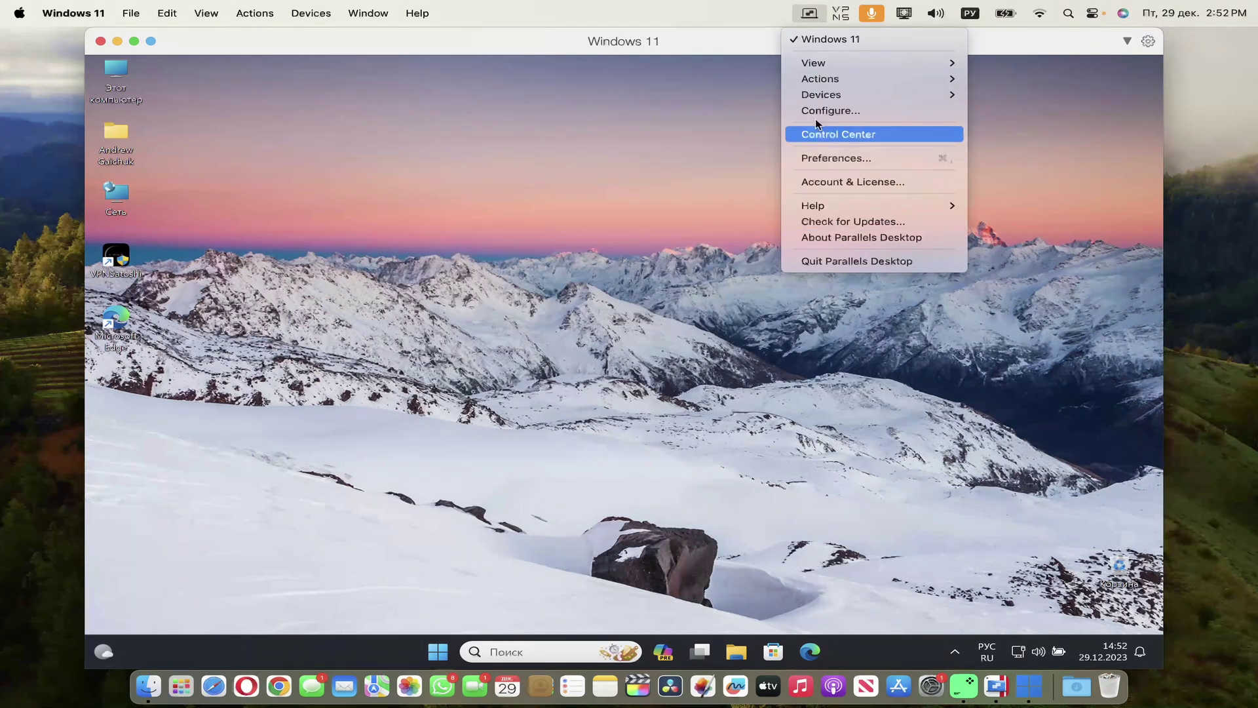
click(845, 237)
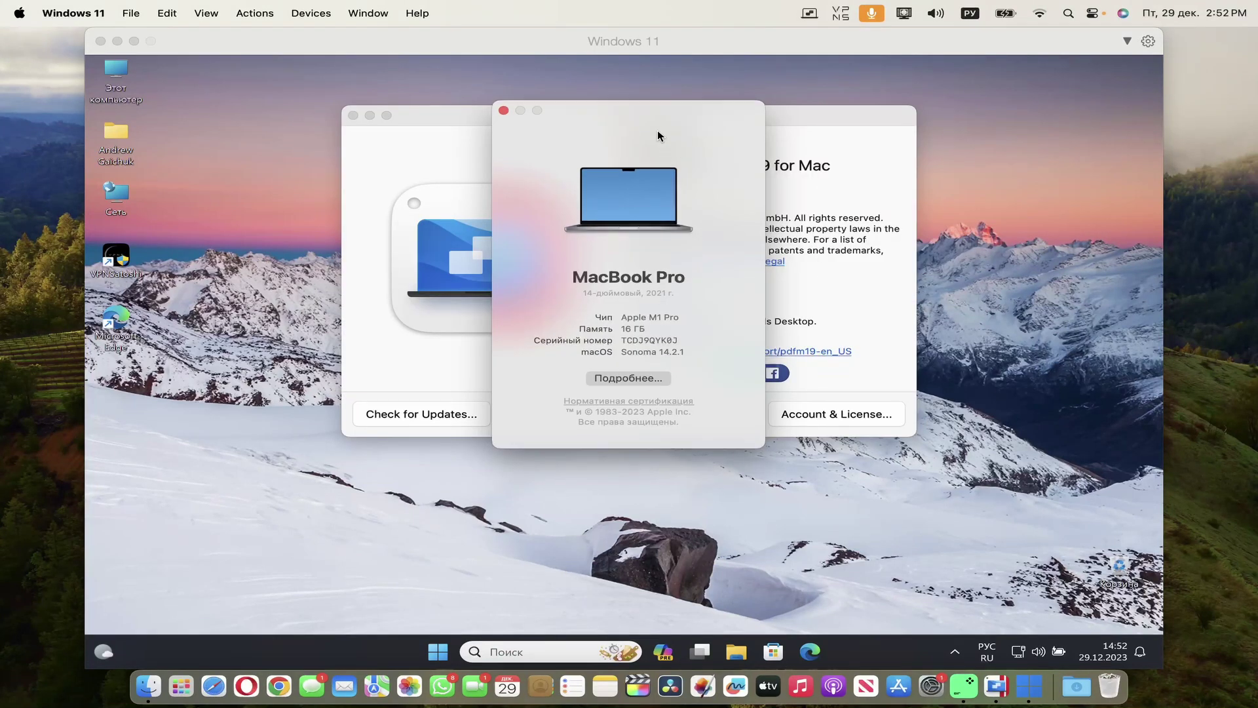
drag(658, 136, 1094, 164)
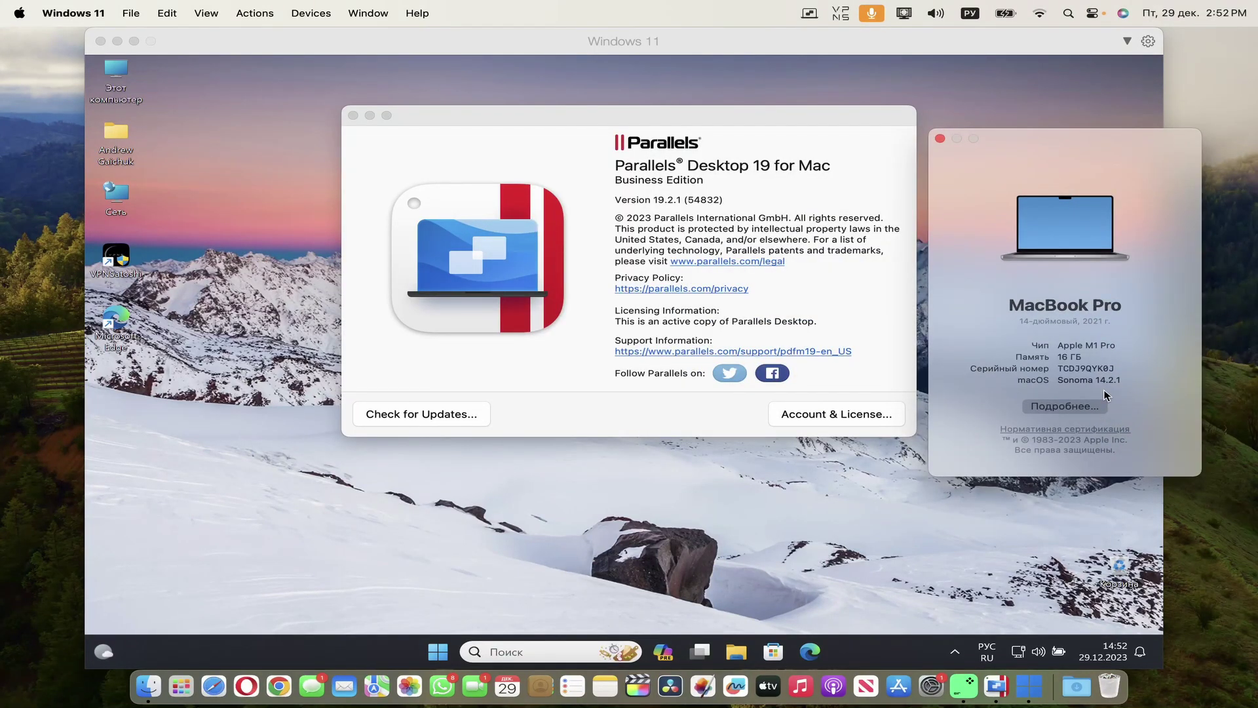